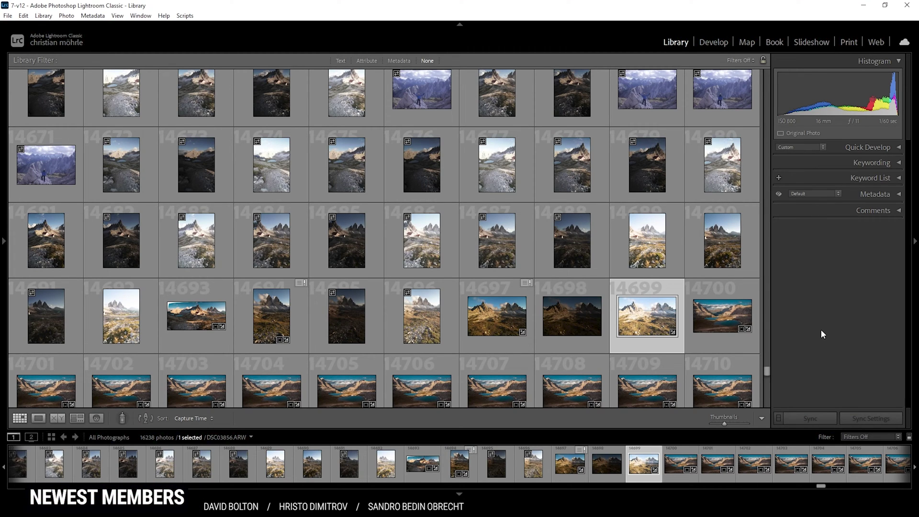
Open the Tre Cime landscape DSC03856.ARW in the Develop module.
{"action": "left_click", "coordinate": [720, 44]}
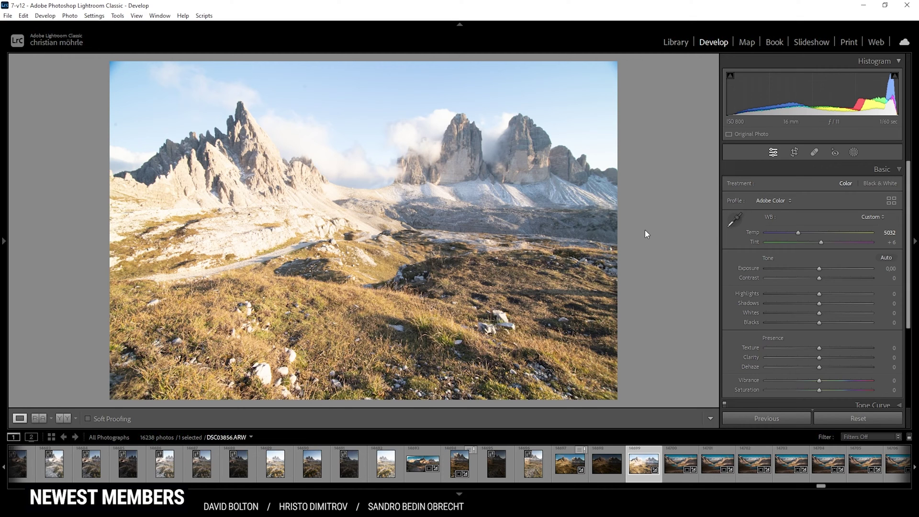
Switch to the vertical chapel photo and lower Exposure to demonstrate darkening.
{"action": "left_click", "coordinate": [276, 463]}
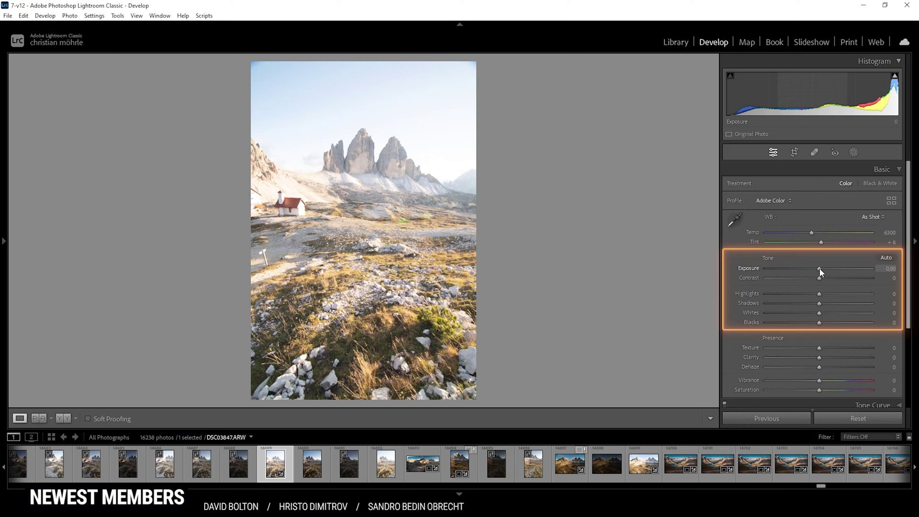
{"action": "left_click_drag", "start_coordinate": [820, 270], "coordinate": [800, 267]}
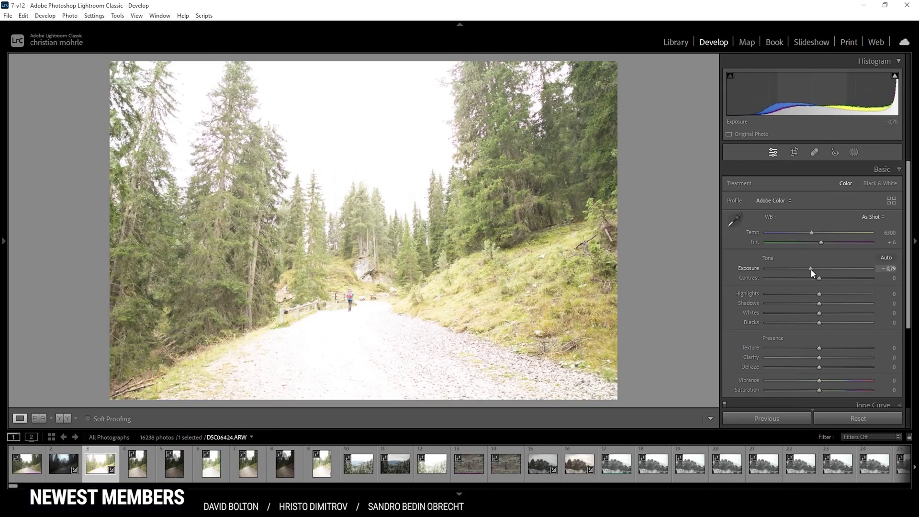
{"action": "left_click_drag", "start_coordinate": [811, 268], "coordinate": [772, 264]}
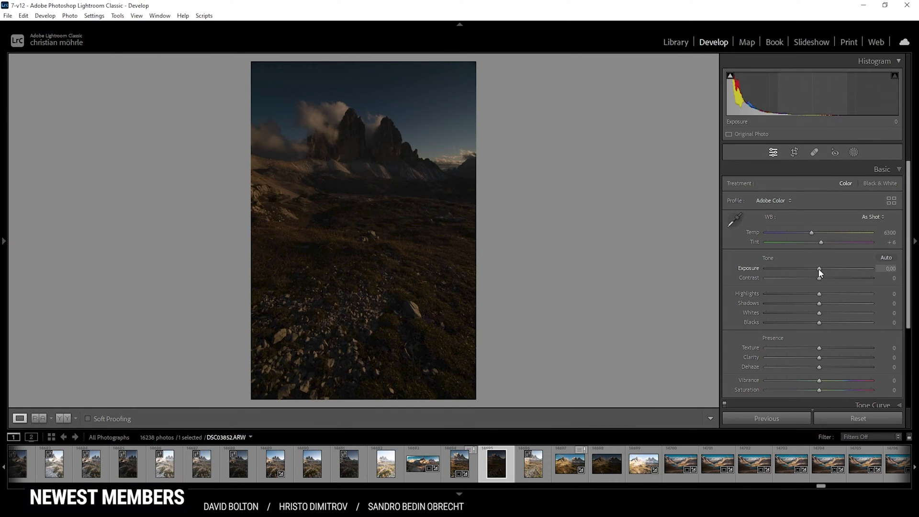
Raise Exposure on the dark photo, then lower it on the cloudy mountain photo.
{"action": "left_click_drag", "start_coordinate": [820, 272], "coordinate": [851, 269]}
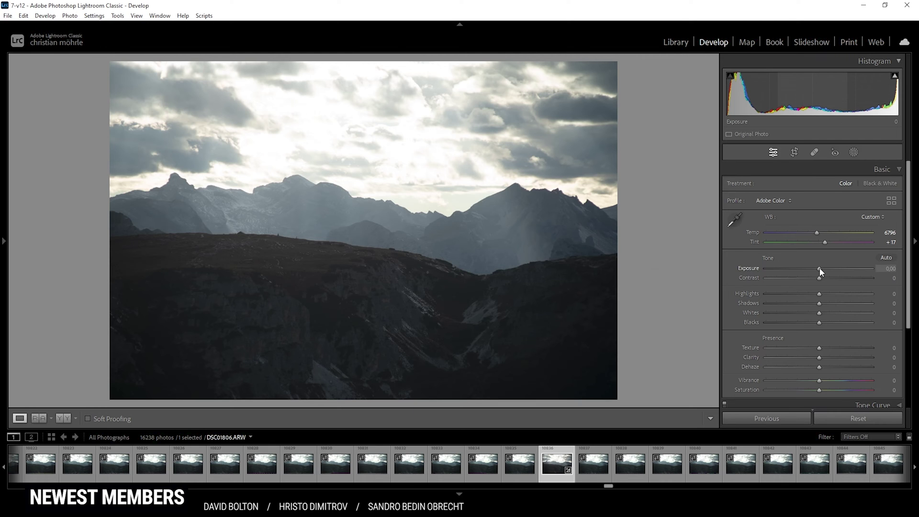
{"action": "mouse_move", "coordinate": [820, 269]}
{"action": "left_mouse_down"}
{"action": "mouse_move", "coordinate": [799, 271]}
{"action": "mouse_move", "coordinate": [808, 271]}
{"action": "left_mouse_up"}
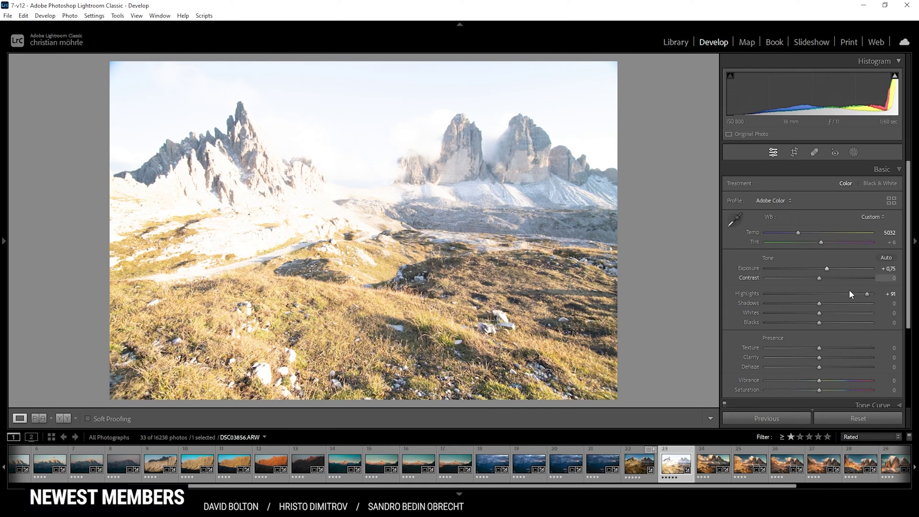
Show the histogram's highlight clipping warning, then hide it again with J.
{"action": "left_click", "coordinate": [895, 75]}
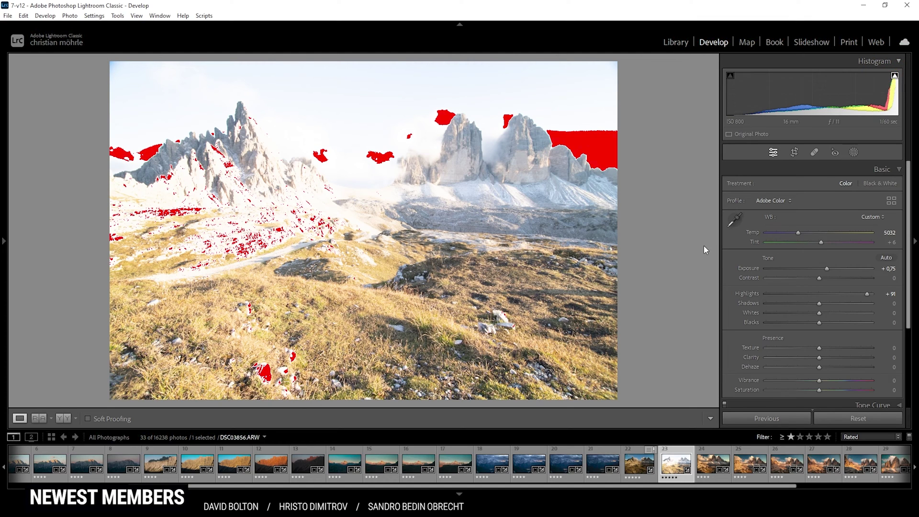
{"action": "key", "text": "j"}
{"action": "key", "text": "j"}
{"action": "key", "text": "j"}
{"action": "key", "text": "j"}
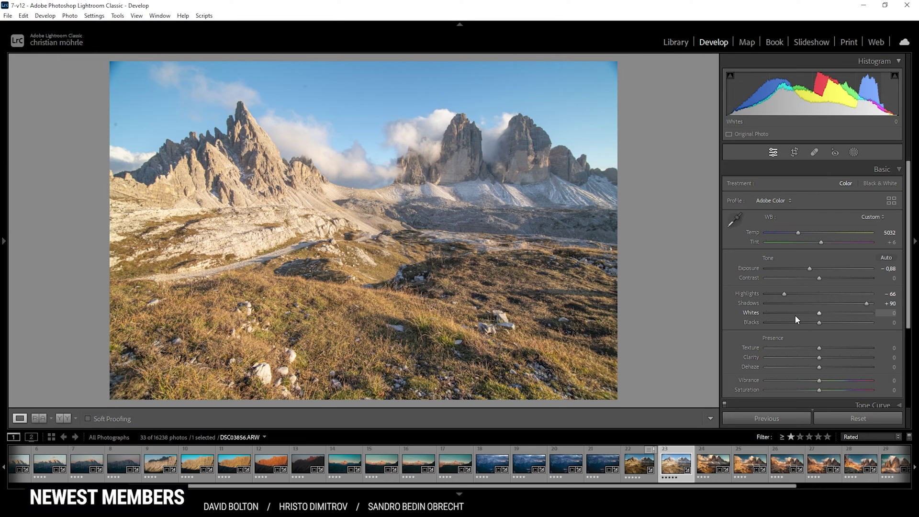
Undo the edits so Exposure, Highlights and Shadows return to 0.
{"action": "key", "text": "ctrl+z"}
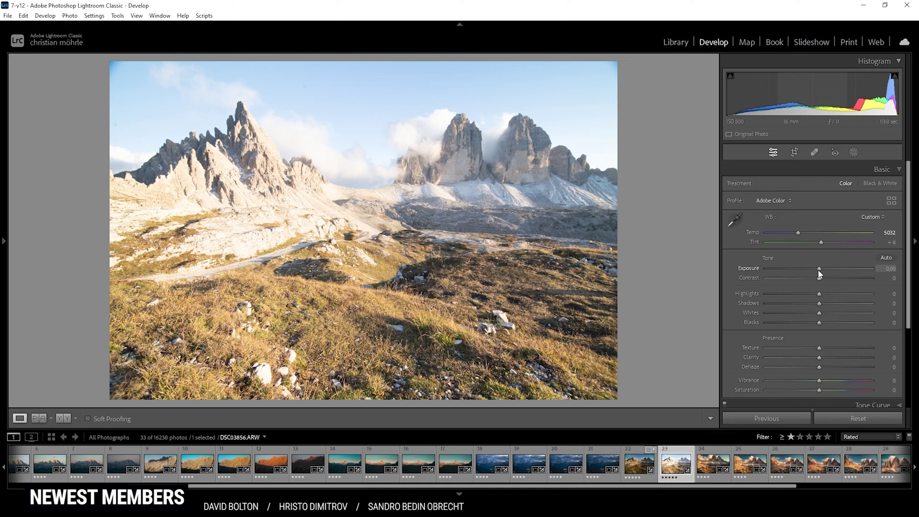
Lower Exposure to -1.20 to darken the landscape.
{"action": "left_click_drag", "start_coordinate": [819, 271], "coordinate": [807, 269]}
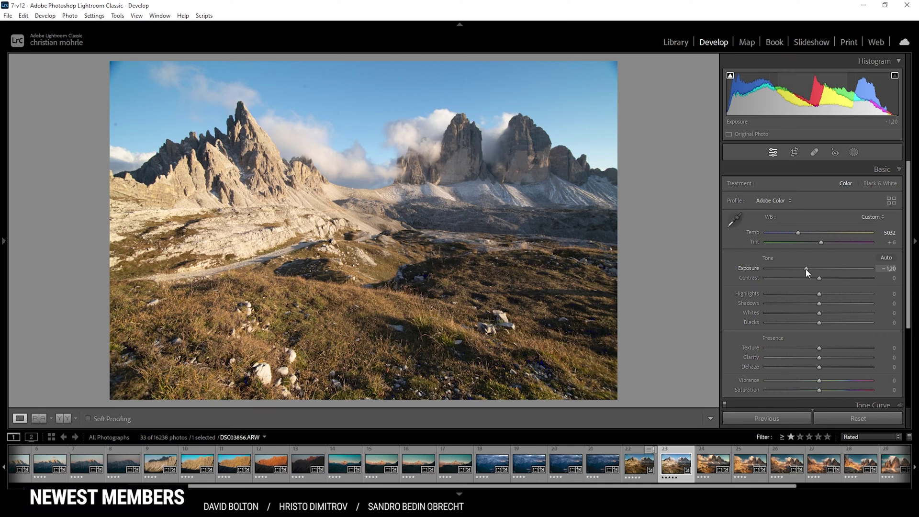
Nudge Exposure to -1.06 and lift Shadows to +17 and Blacks to +11.
{"action": "left_click_drag", "start_coordinate": [806, 270], "coordinate": [808, 269]}
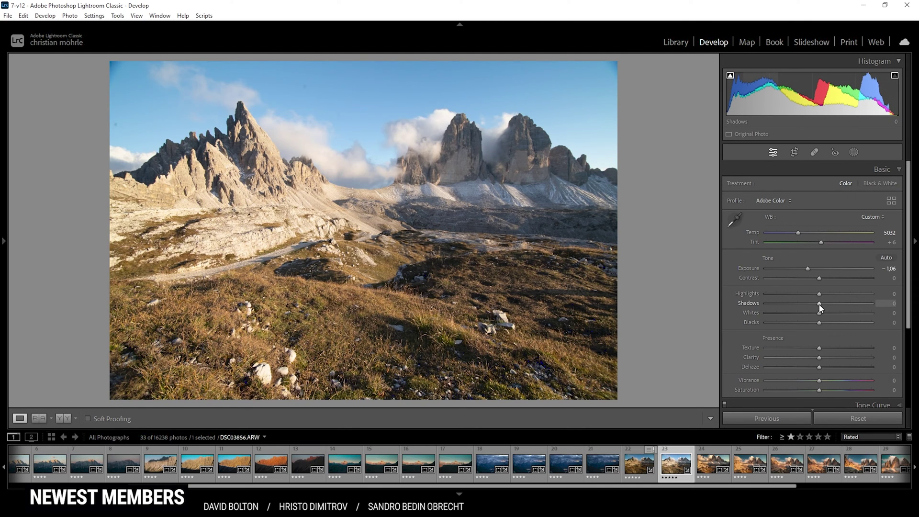
{"action": "mouse_move", "coordinate": [821, 308]}
{"action": "left_mouse_down"}
{"action": "mouse_move", "coordinate": [836, 306]}
{"action": "mouse_move", "coordinate": [825, 322]}
{"action": "left_mouse_up"}
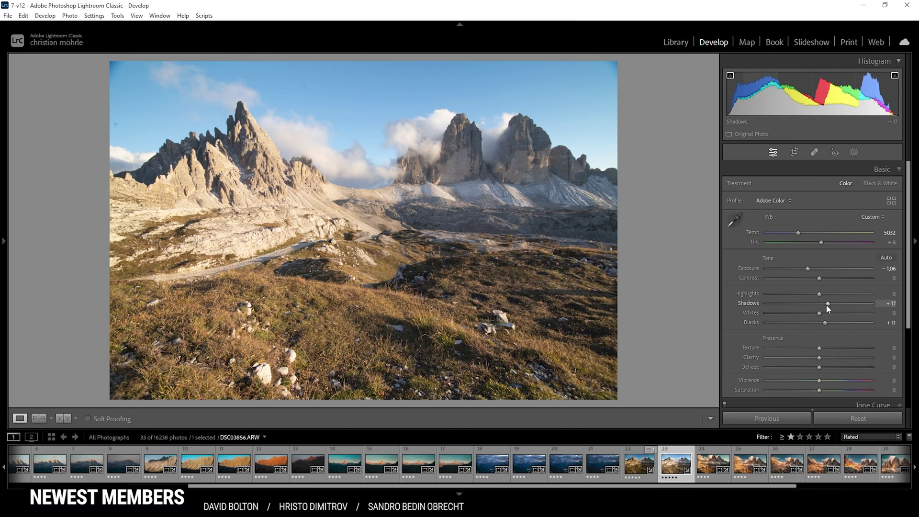
Raise Highlights to +18 and Whites to +19.
{"action": "left_click_drag", "start_coordinate": [819, 294], "coordinate": [829, 313]}
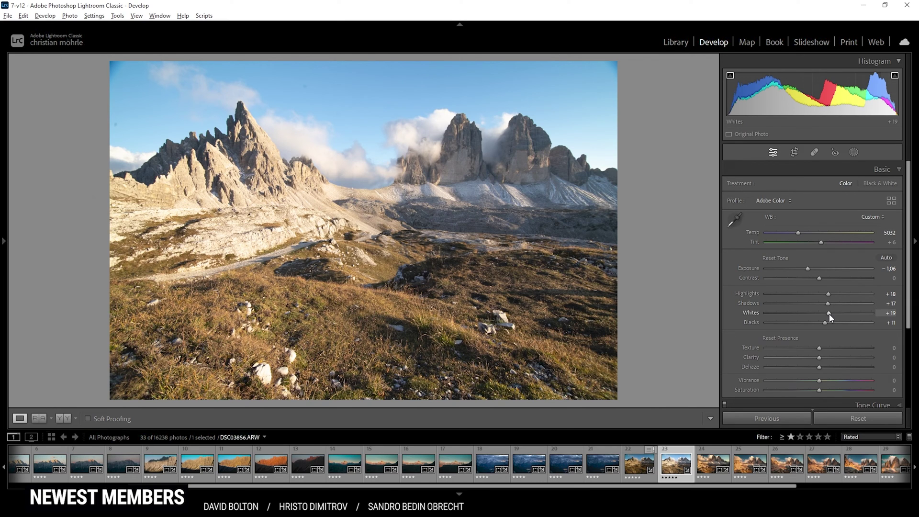
Check Whites clipping and reset Whites to 0, then Alt-drag Blacks down to -53.
{"action": "left_click", "coordinate": [829, 314], "text": "alt"}
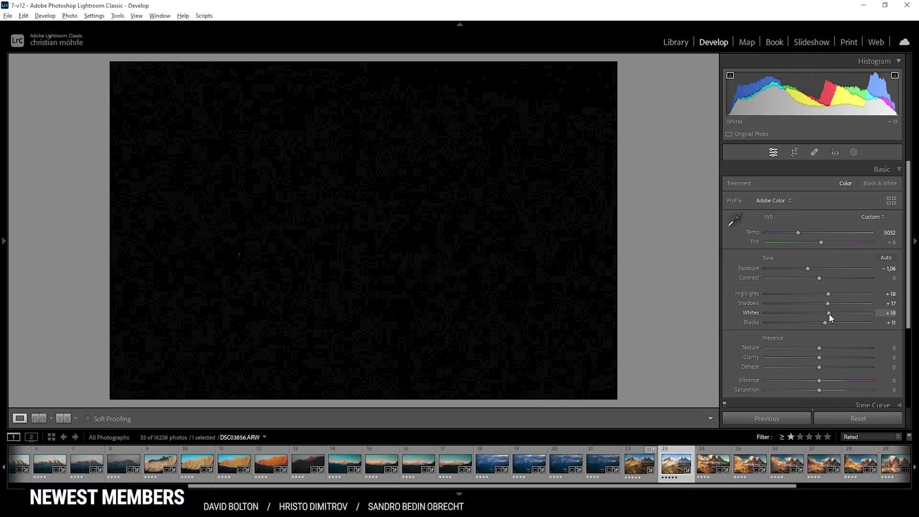
{"action": "left_click_drag", "start_coordinate": [829, 314], "coordinate": [848, 314]}
{"action": "double_click", "coordinate": [848, 314]}
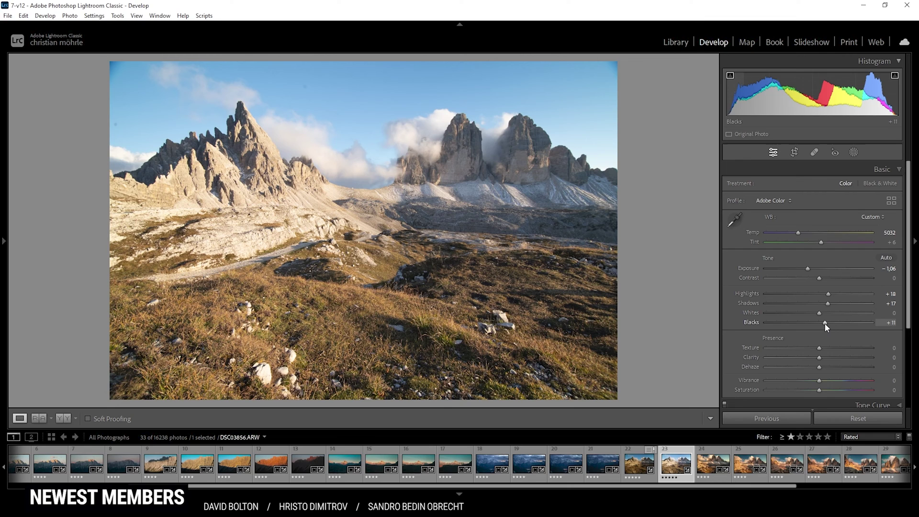
{"action": "key", "text": "alt"}
{"action": "left_click_drag", "start_coordinate": [826, 323], "coordinate": [790, 325]}
Reset Blacks to 0 and drop the white balance Temp to 2000.
{"action": "double_click", "coordinate": [808, 323]}
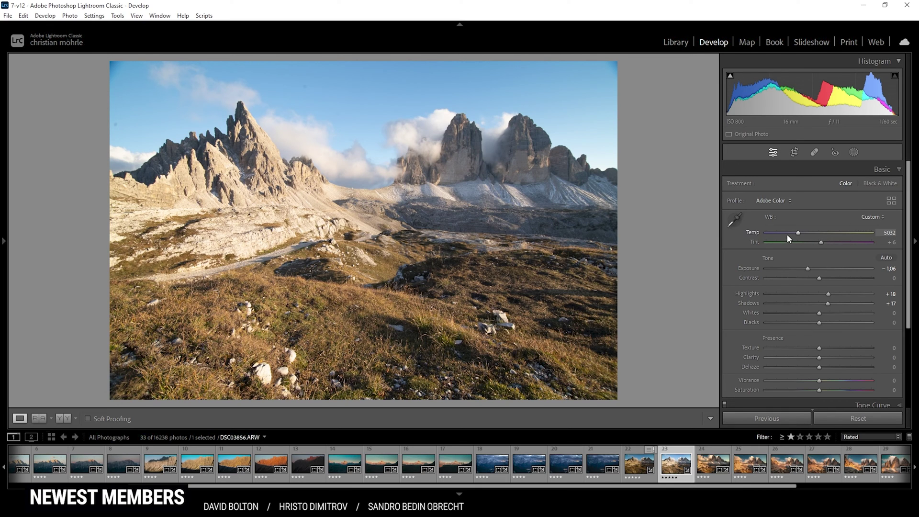
{"action": "mouse_move", "coordinate": [782, 233]}
{"action": "left_mouse_down"}
{"action": "mouse_move", "coordinate": [883, 250]}
{"action": "mouse_move", "coordinate": [767, 235]}
{"action": "left_mouse_up"}
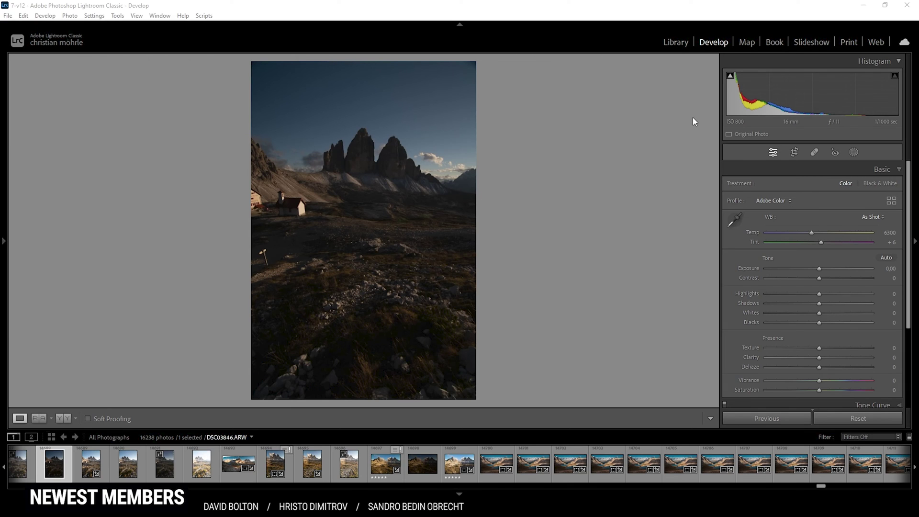
Bring up the dark vertical Tre Cime chapel photo DSC03846.ARW with its untouched Basic panel.
{"action": "mouse_move", "coordinate": [730, 80]}
{"action": "scroll", "coordinate": [728, 200], "scroll_direction": "down", "scroll_amount": 2}
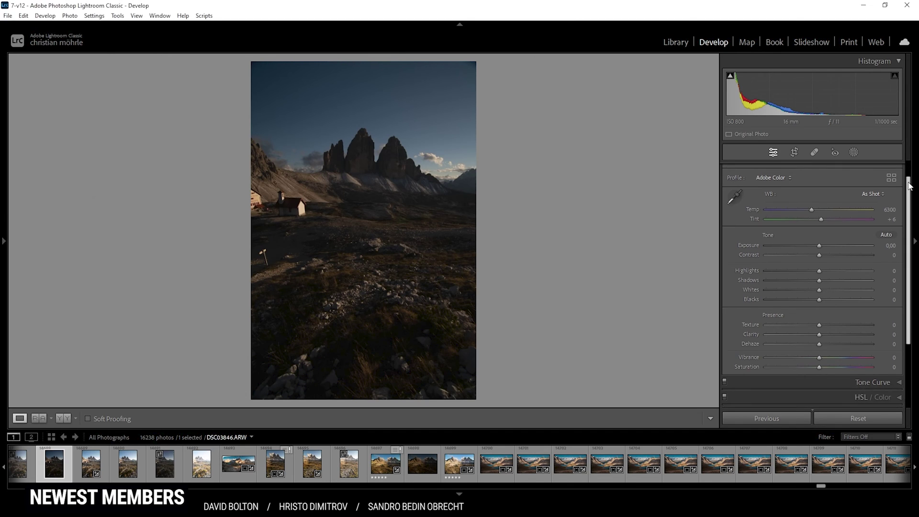
{"action": "scroll", "coordinate": [730, 216], "scroll_direction": "up", "scroll_amount": 2}
{"action": "left_click", "coordinate": [907, 169]}
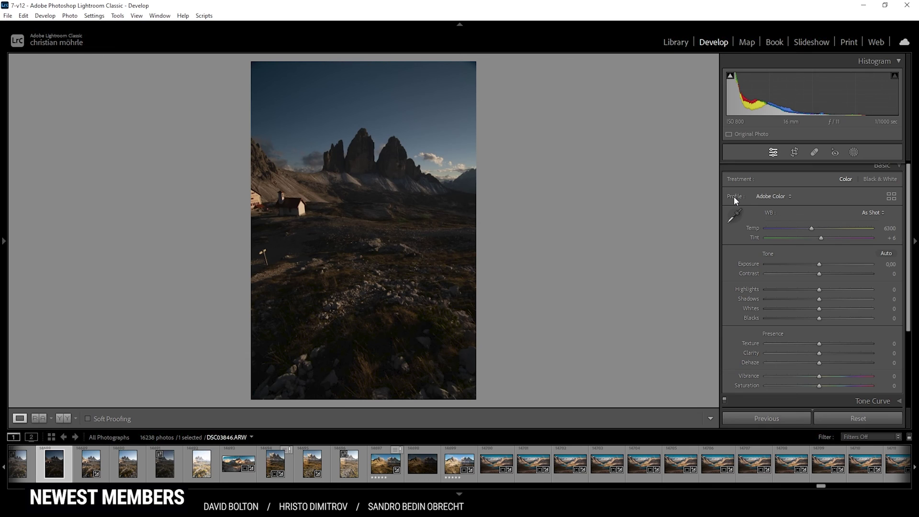
Switch the profile to Adobe Standard and raise Exposure to +2.60.
{"action": "left_click", "coordinate": [786, 196]}
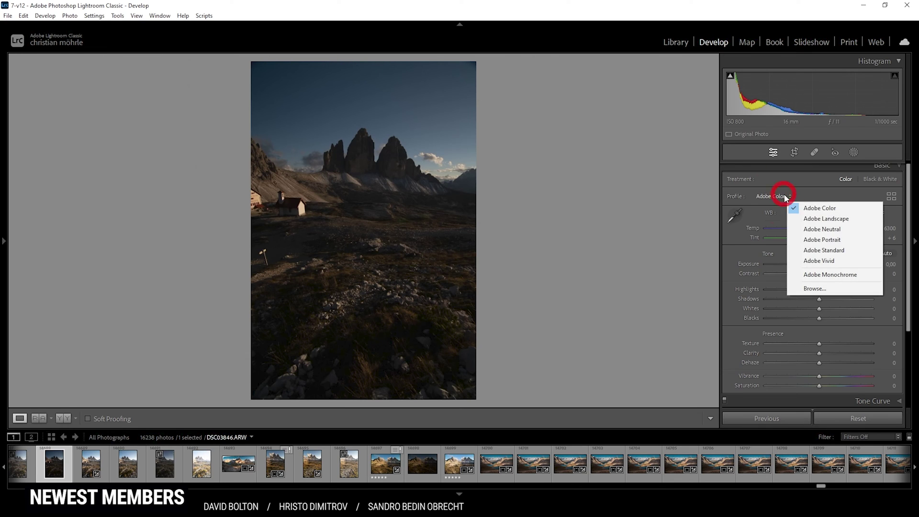
{"action": "left_click", "coordinate": [830, 250]}
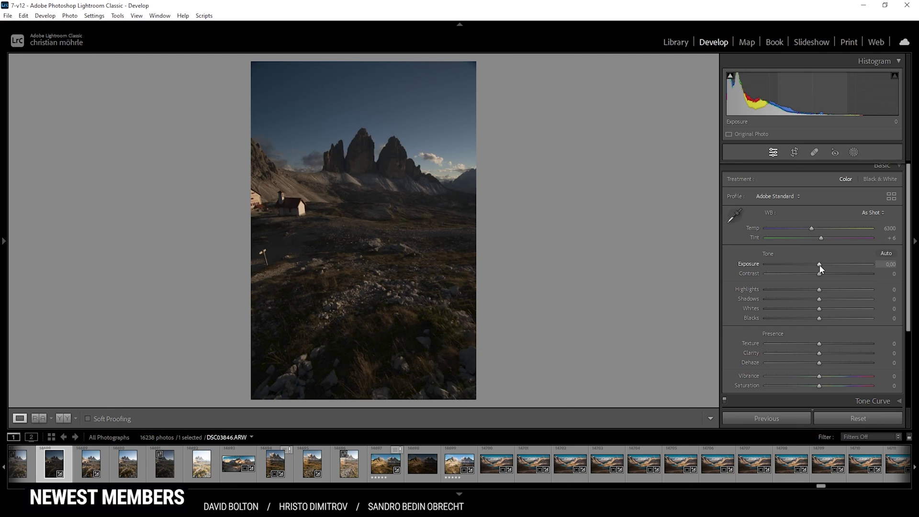
{"action": "left_click_drag", "start_coordinate": [820, 268], "coordinate": [847, 269]}
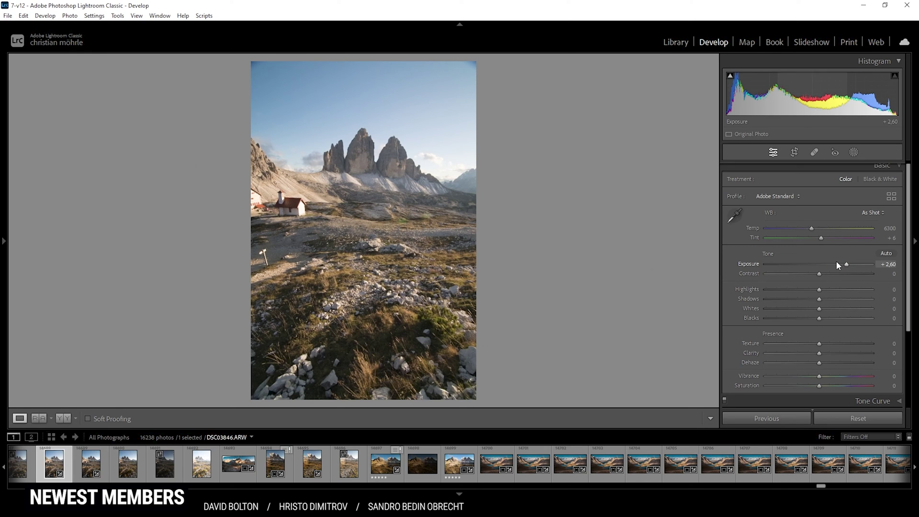
Raise Blacks to +19 while previewing black clipping.
{"action": "left_click", "coordinate": [820, 318], "text": "alt"}
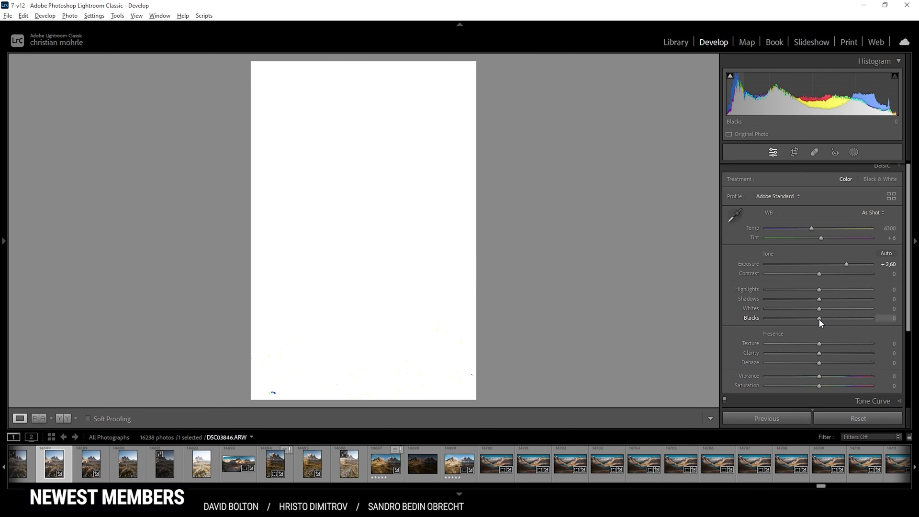
{"action": "left_click_drag", "start_coordinate": [820, 319], "coordinate": [829, 320]}
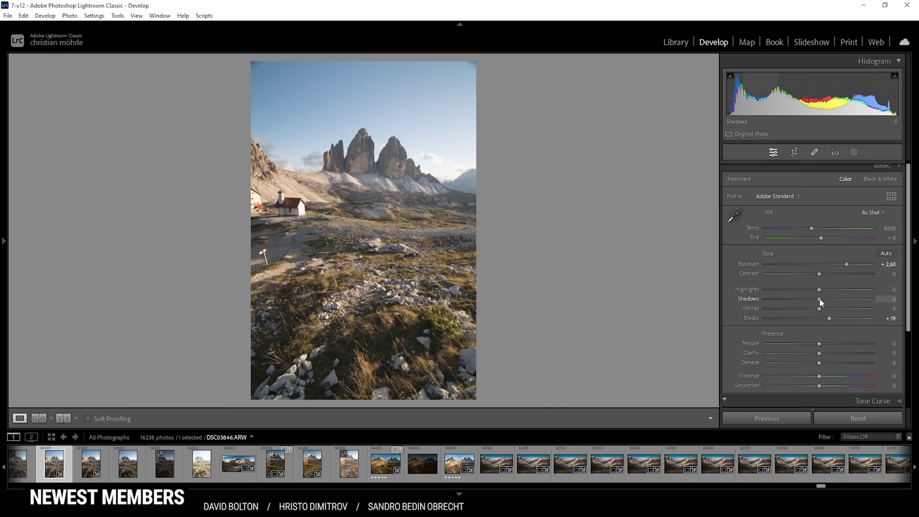
Lower Shadows to −44 and raise Whites to +22.
{"action": "left_click_drag", "start_coordinate": [820, 300], "coordinate": [795, 300]}
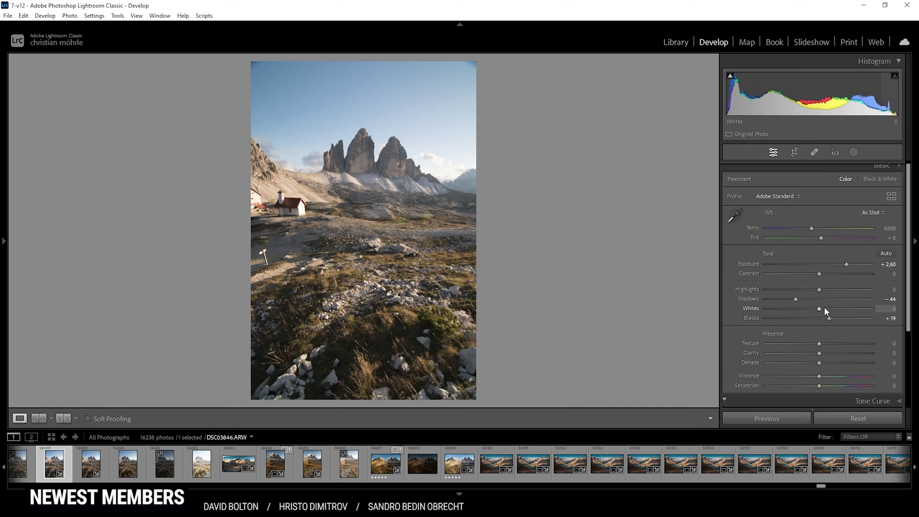
{"action": "left_click_drag", "start_coordinate": [820, 310], "coordinate": [831, 310]}
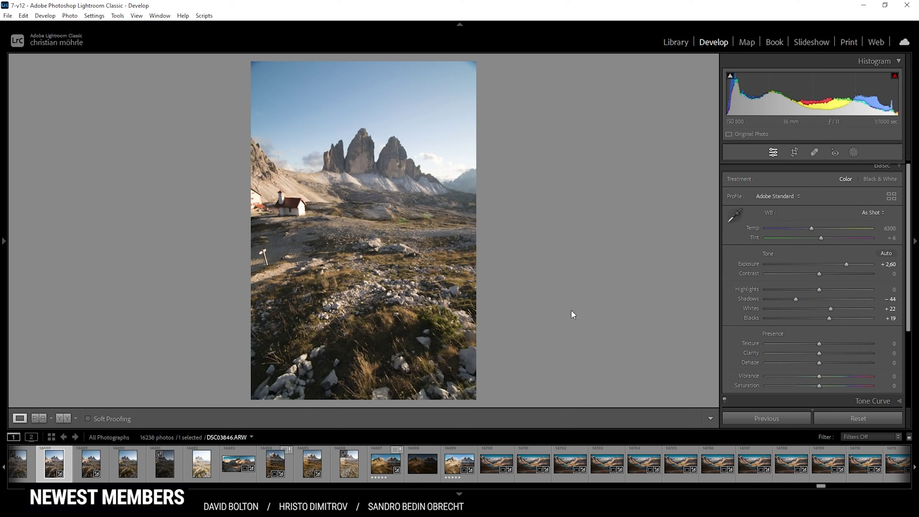